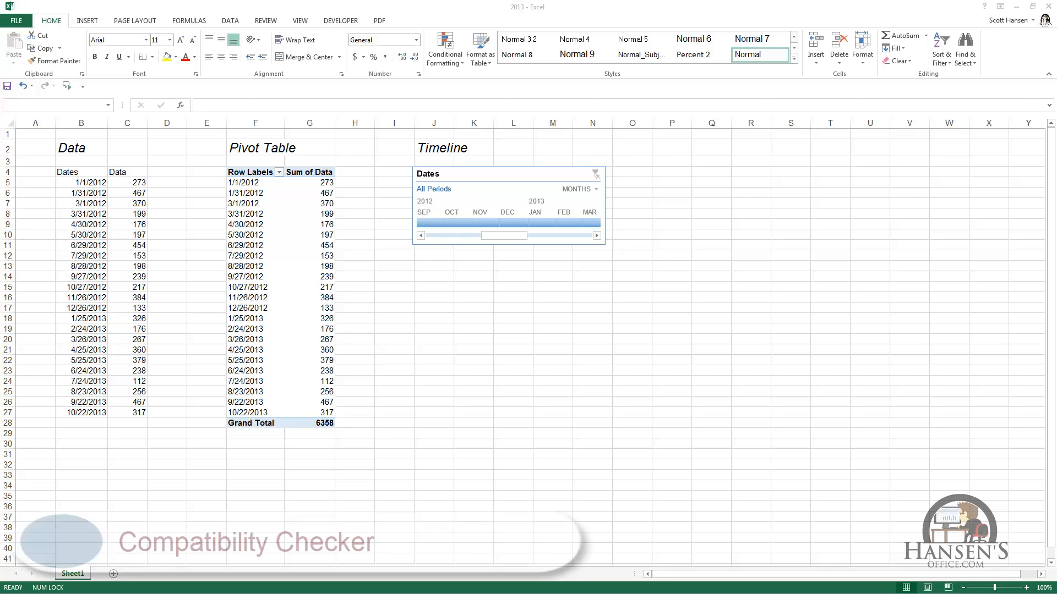
- Check the workbook's compatibility with earlier Excel versions, enlarge the results window and copy the results to a new sheet
left_click(21, 21)
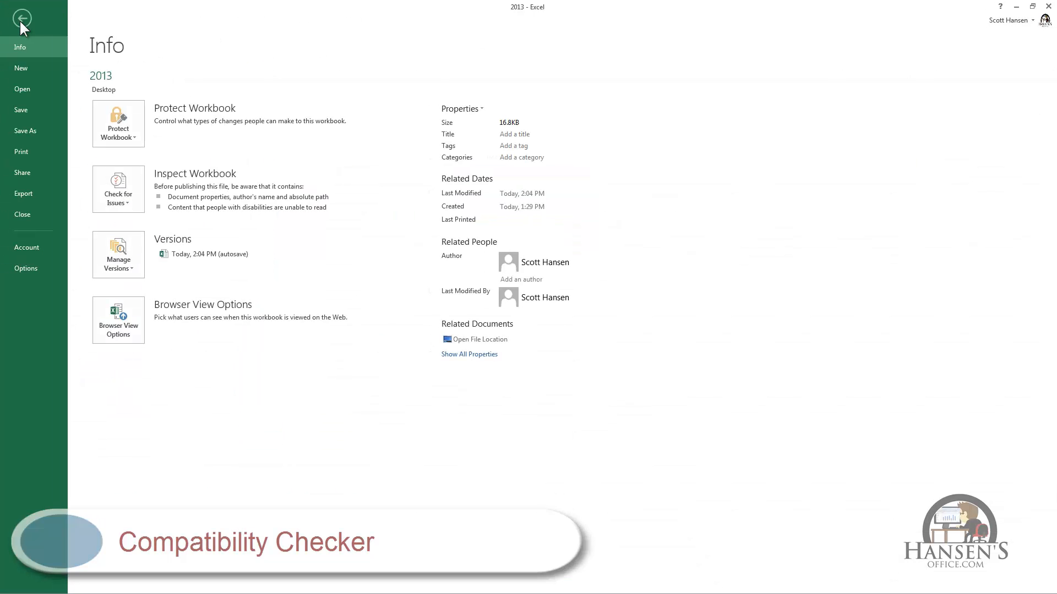
left_click(121, 194)
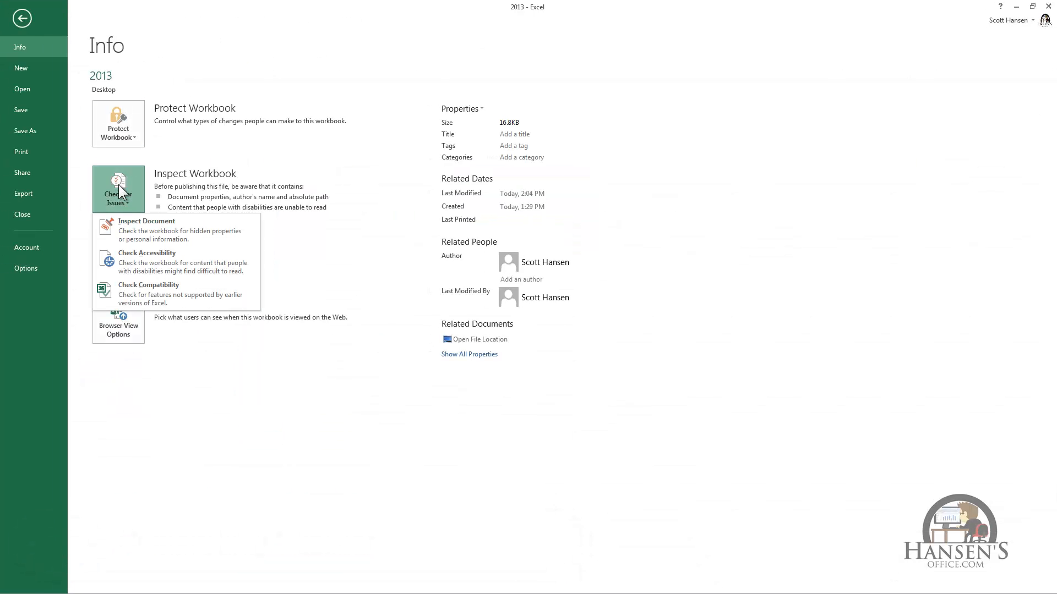
left_click(158, 295)
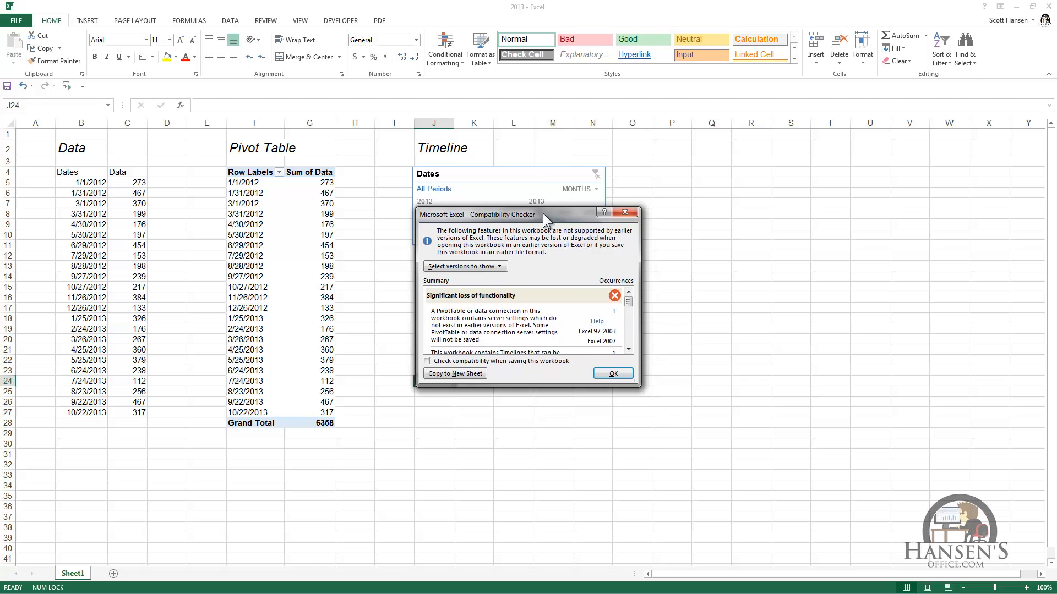
left_click_drag(543, 213, 747, 12)
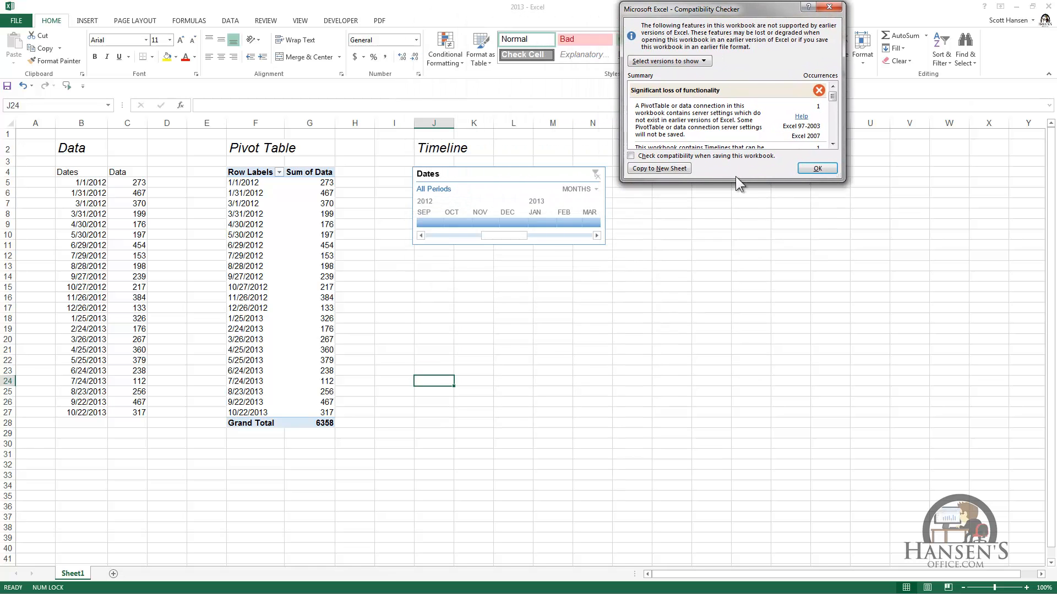
left_click_drag(736, 181, 738, 484)
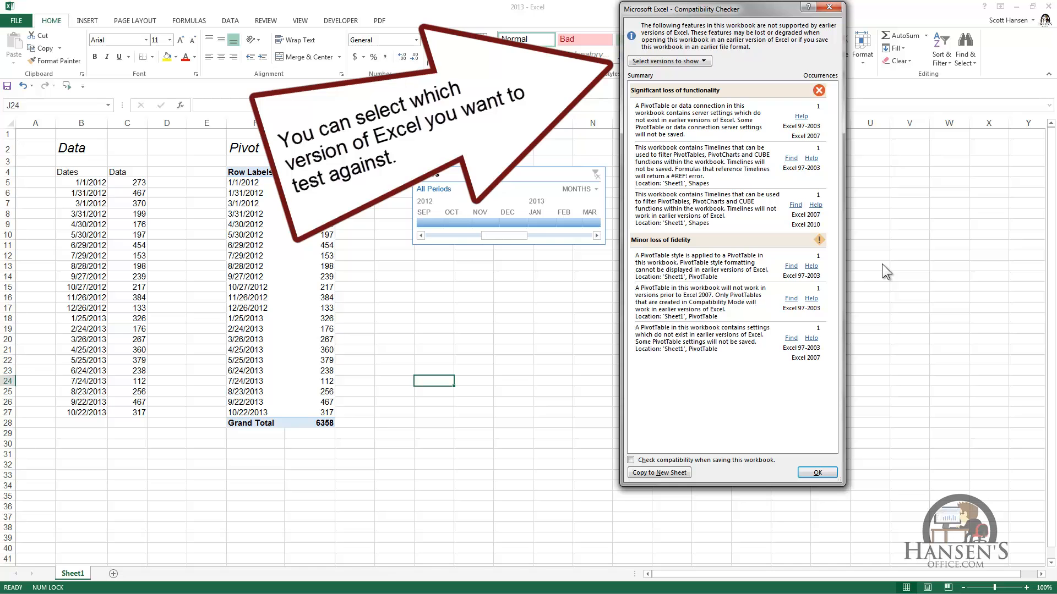
left_click(658, 473)
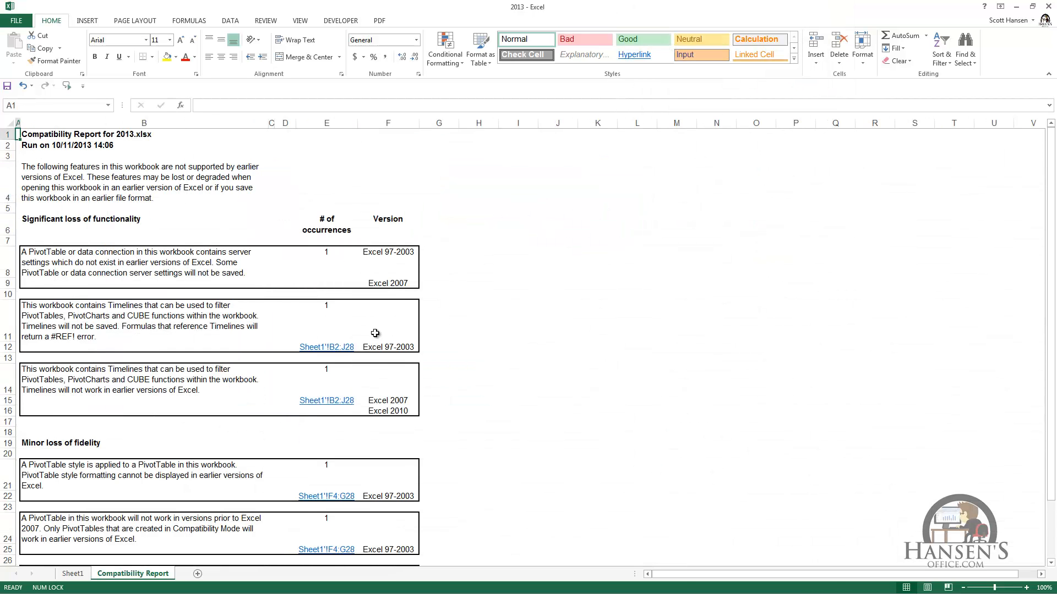
- Follow the report's link for the Excel 97-2003 Timeline issue to the affected range B2:J28 on Sheet1, then deselect the range
left_click(324, 347)
left_click(325, 348)
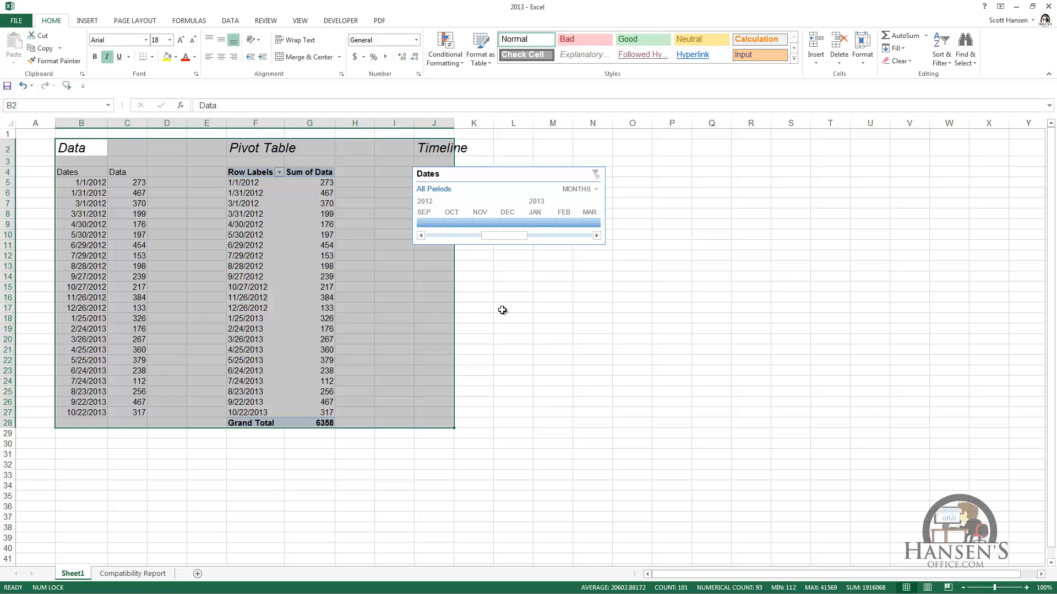
left_click(503, 310)
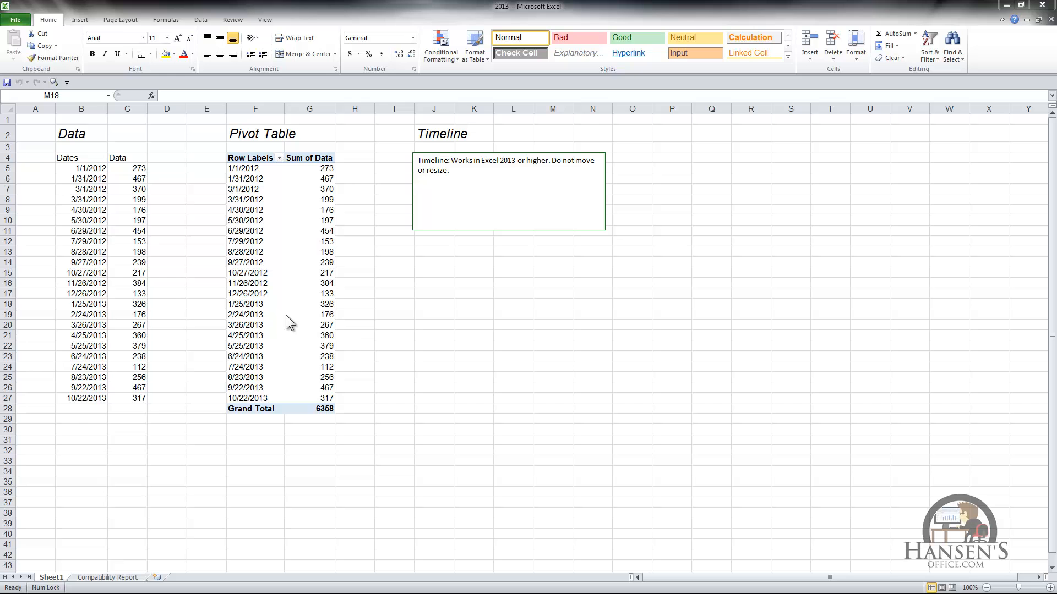
- Start saving a copy of the workbook to the Desktop as an Excel 97-2003 Workbook named 2003
key("alt")
key("f")
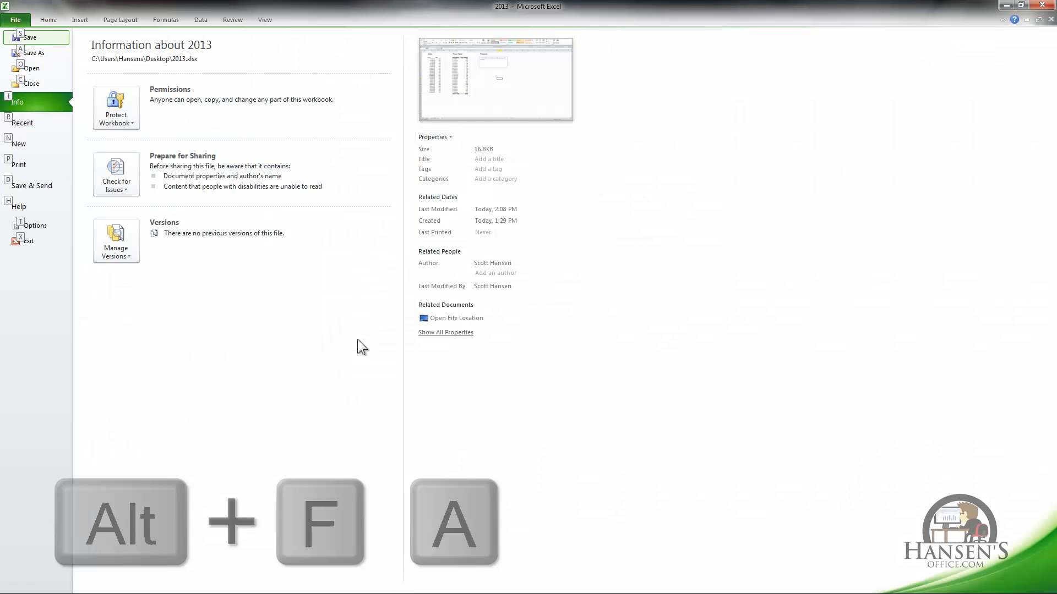
key("a")
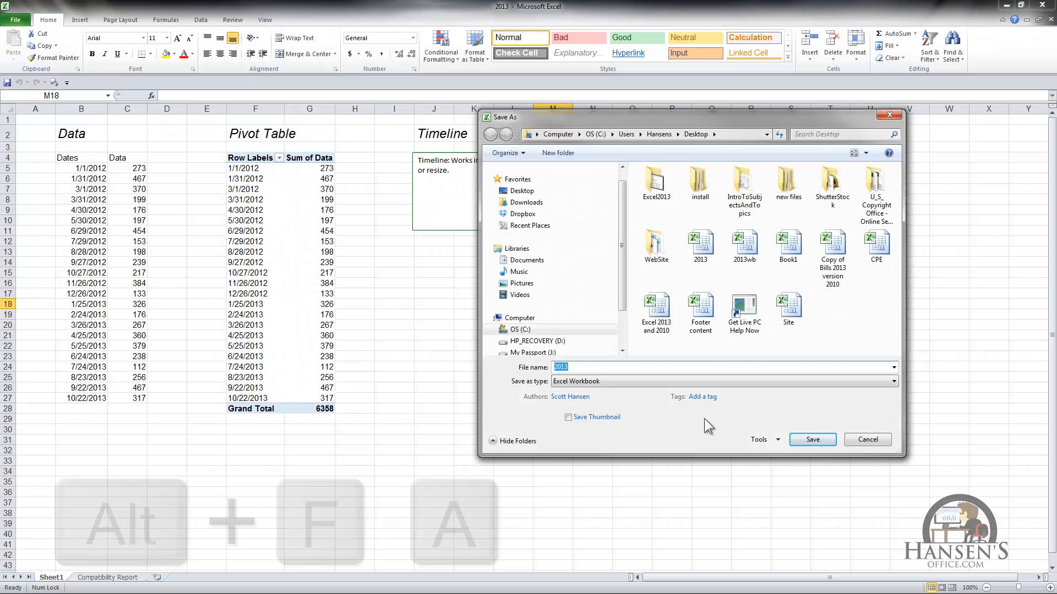
left_click(893, 382)
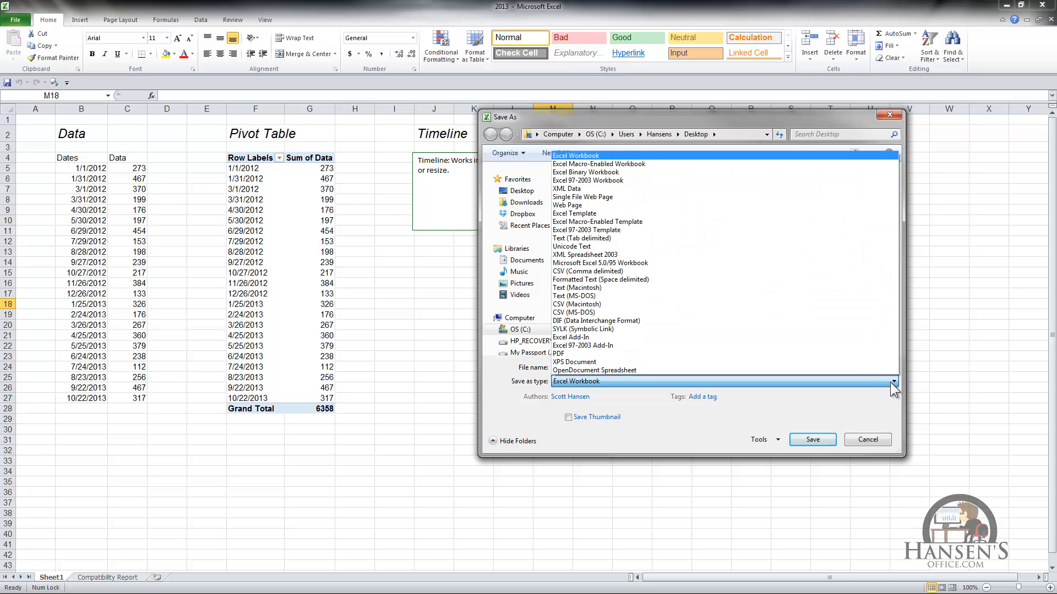
left_click(616, 180)
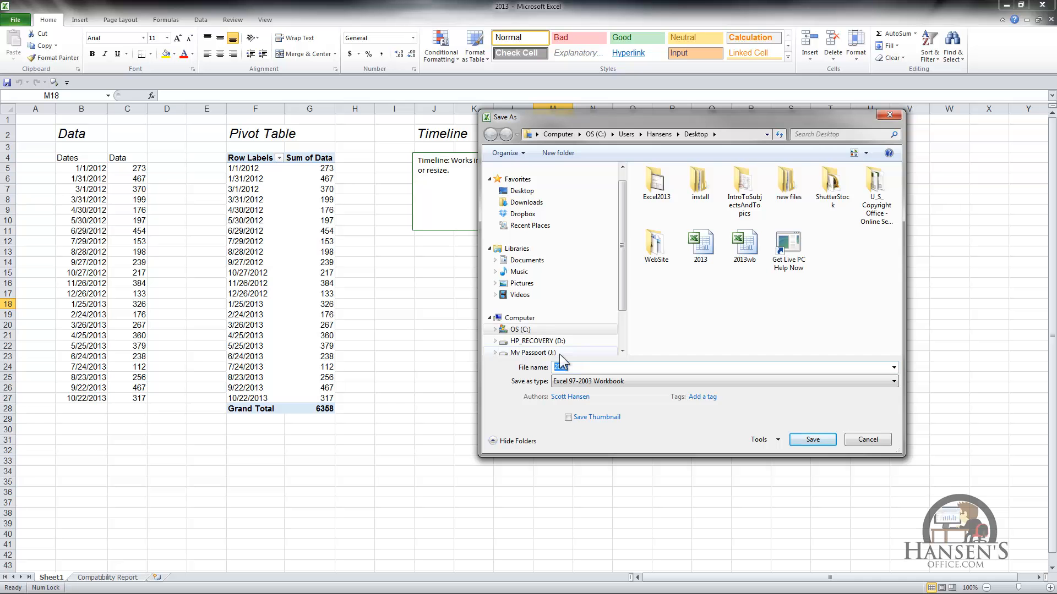
type("2003")
left_click(811, 439)
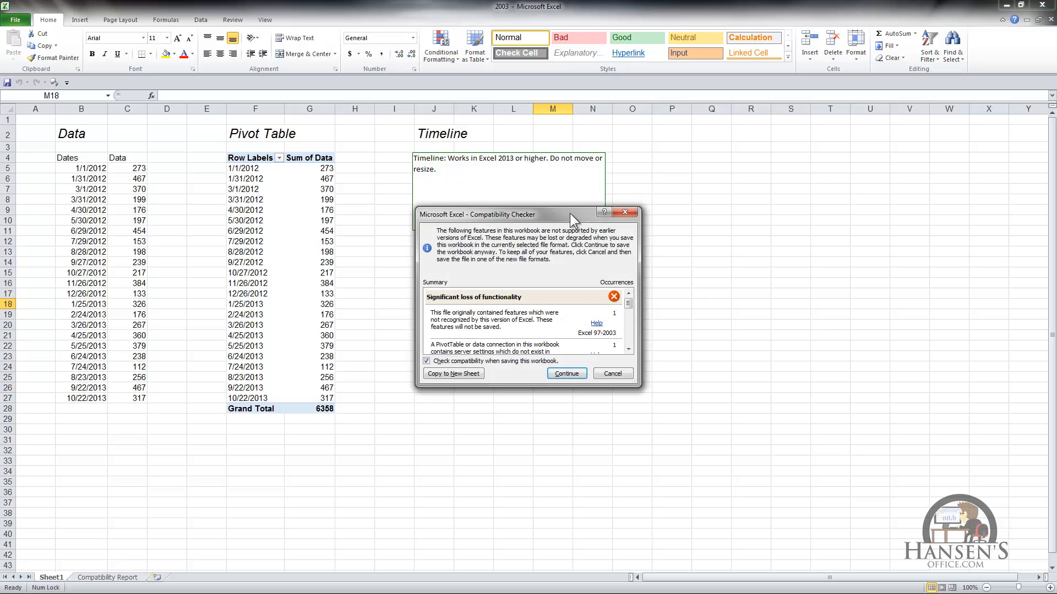
- Enlarge the Compatibility Checker, copy its findings to a new sheet and return to Sheet1
left_click_drag(570, 213, 800, 44)
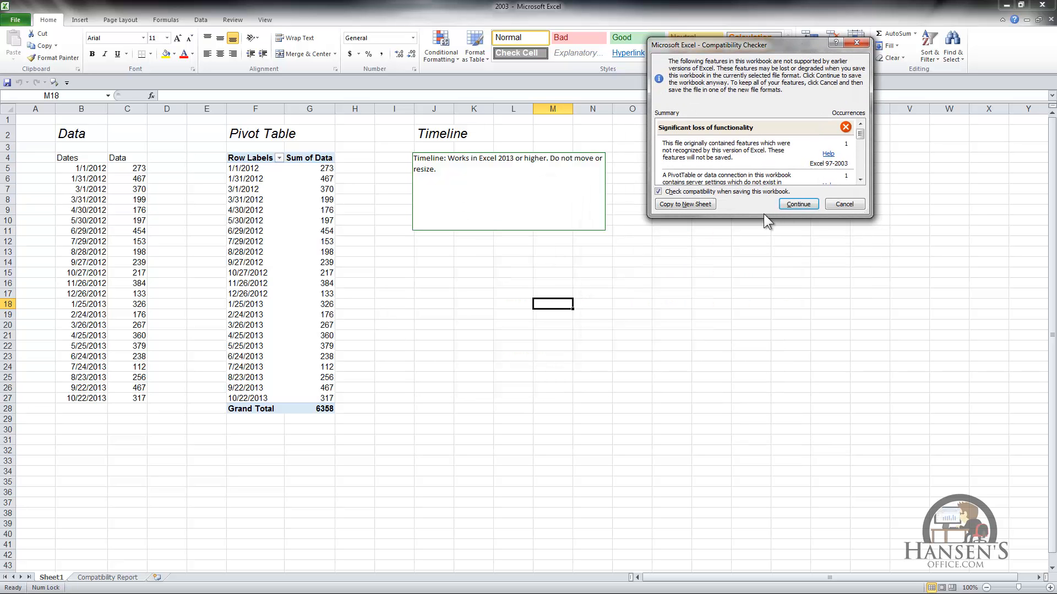
left_click_drag(804, 218, 805, 507)
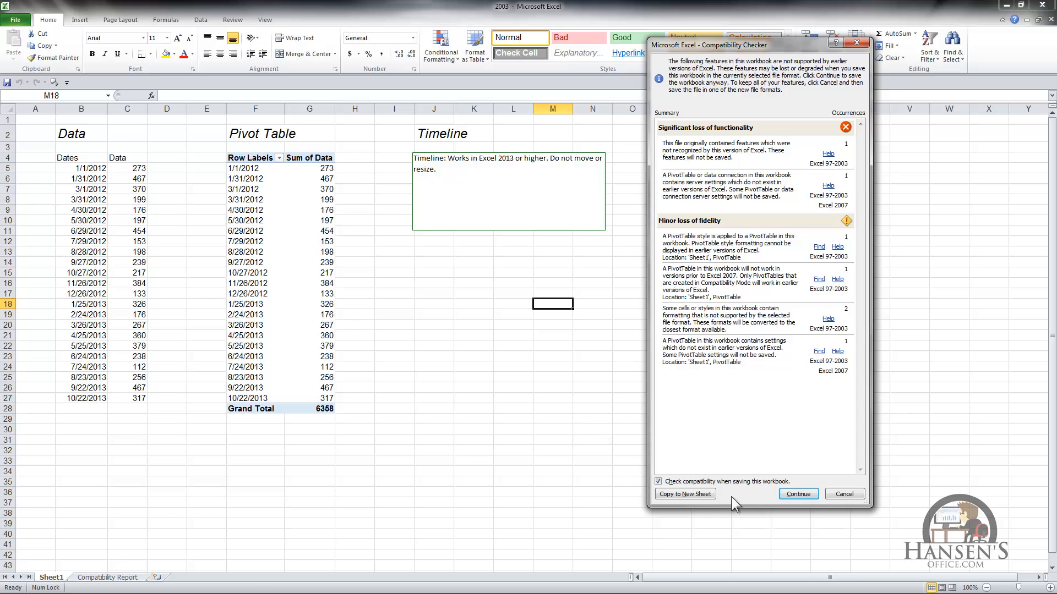
left_click(685, 495)
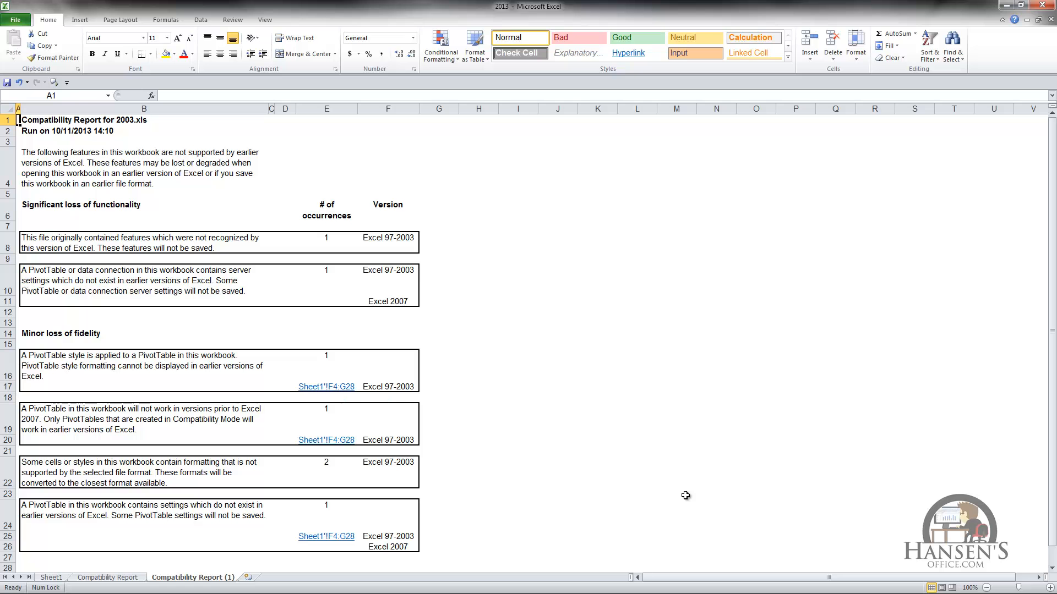
left_click(53, 577)
left_click(409, 345)
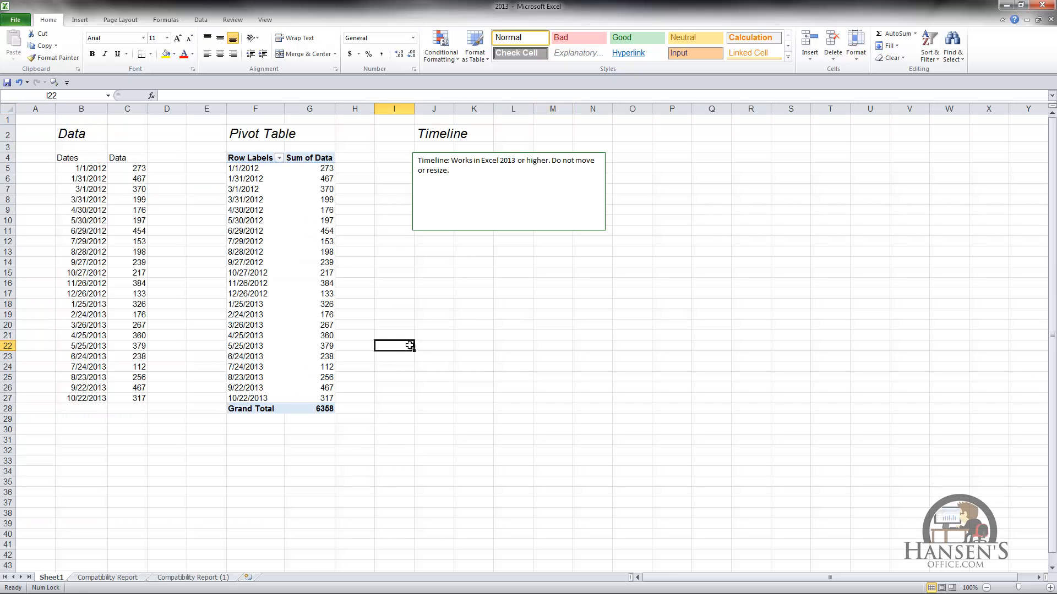
- Save the workbook to the Desktop as an Excel 97-2003 Workbook named 2010, continuing despite the compatibility issues
key("alt")
key("f")
key("a")
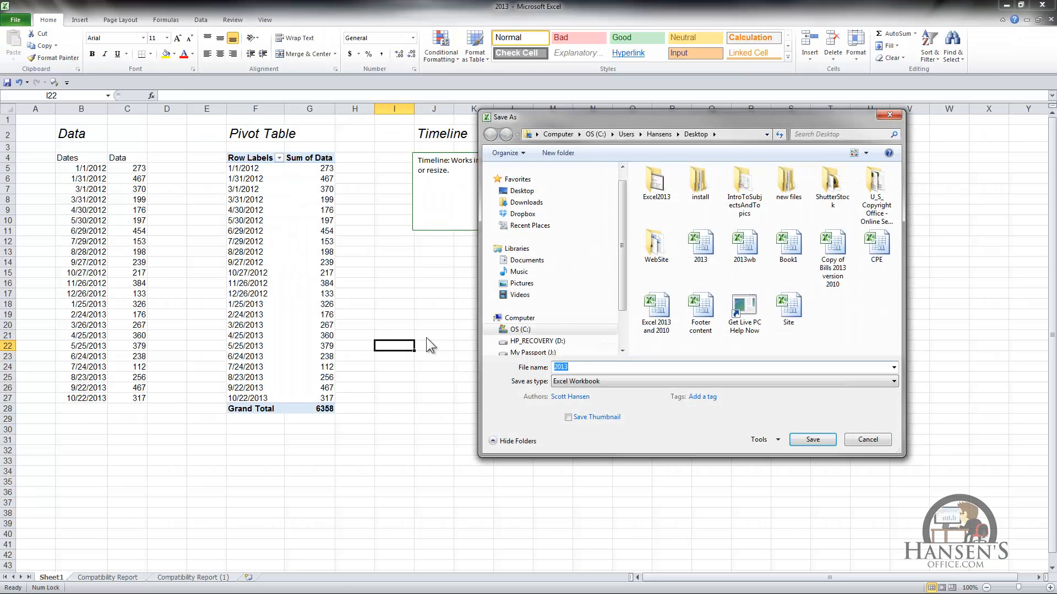
left_click(894, 382)
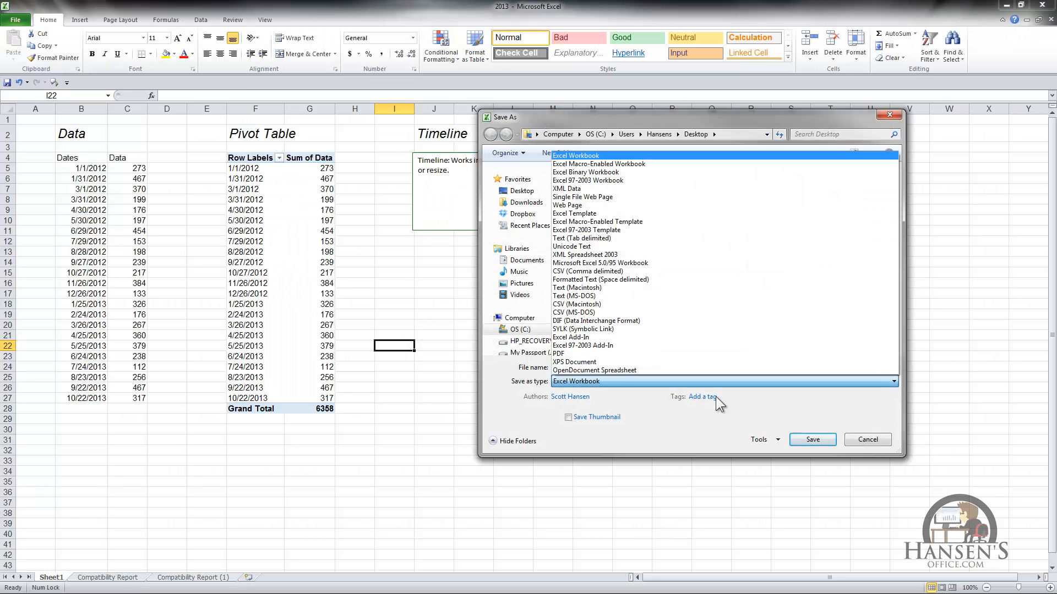
left_click(597, 181)
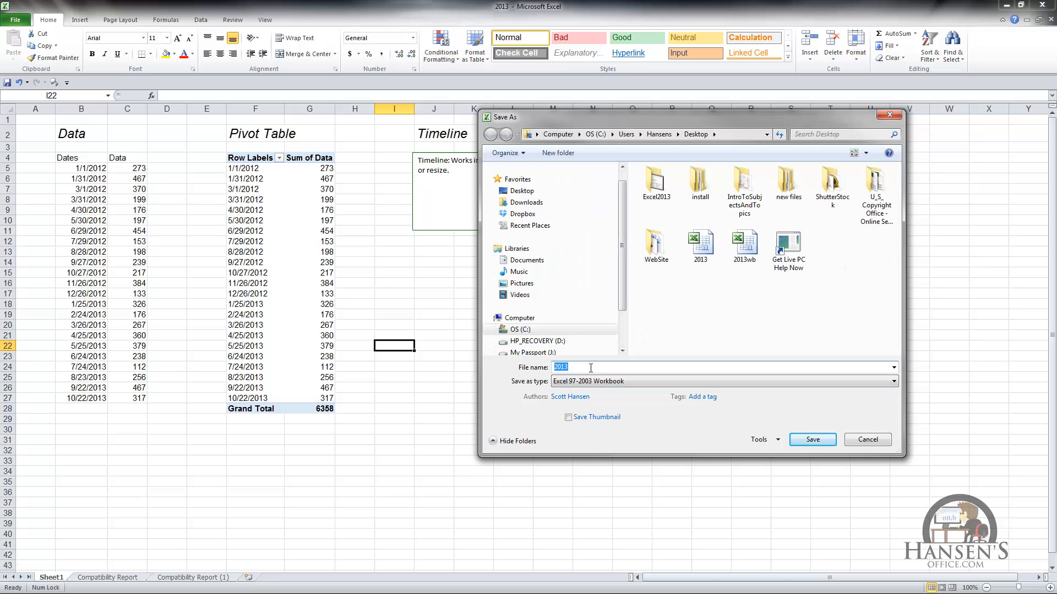
type("2010")
key("Return")
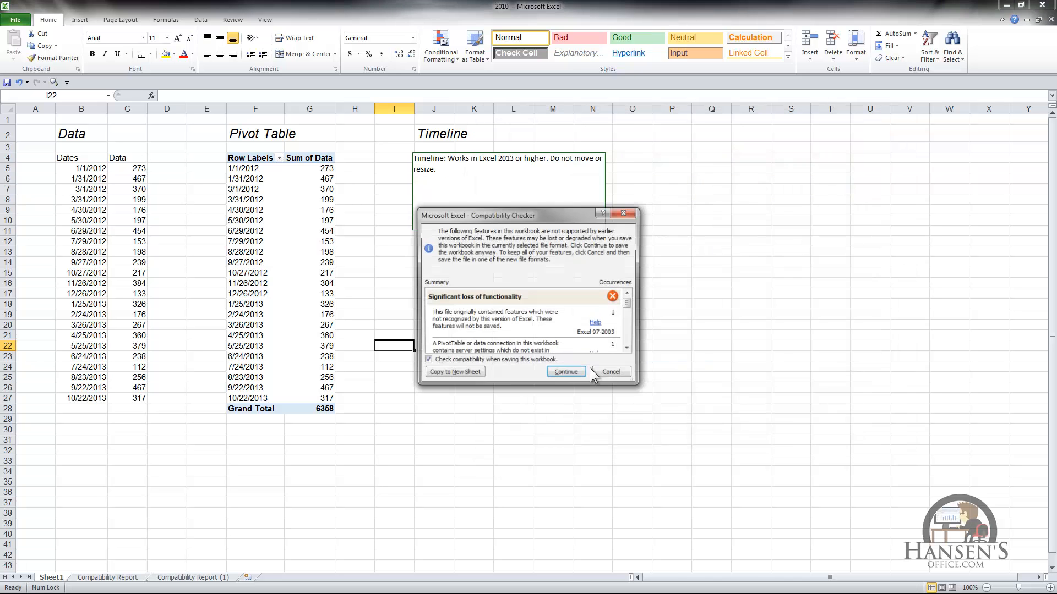
left_click(563, 373)
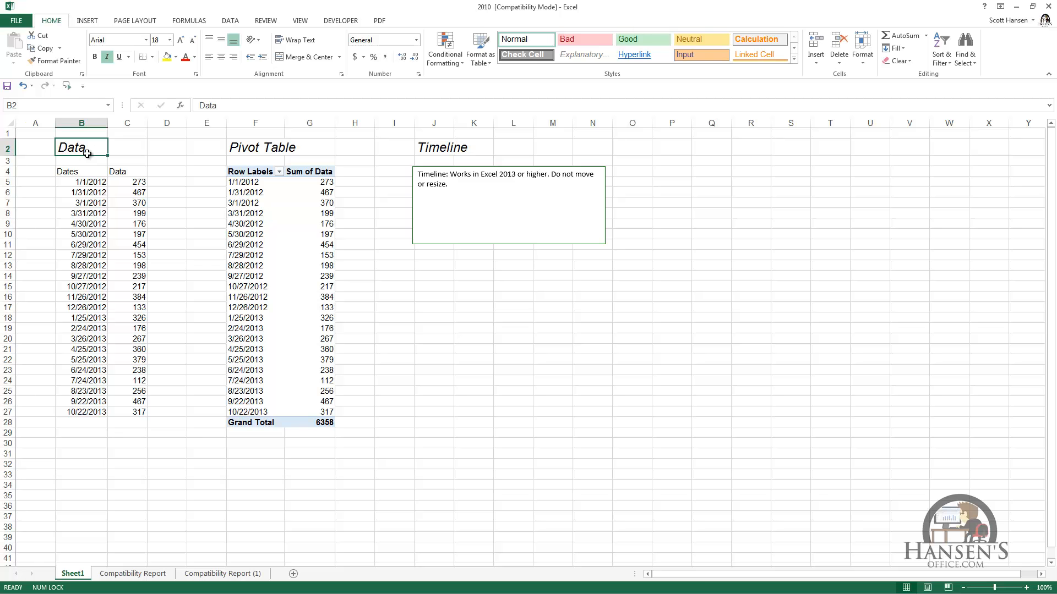
- Examine which data and insert commands are available for the 2010 workbook in Excel 2013's Compatibility Mode
left_click(229, 21)
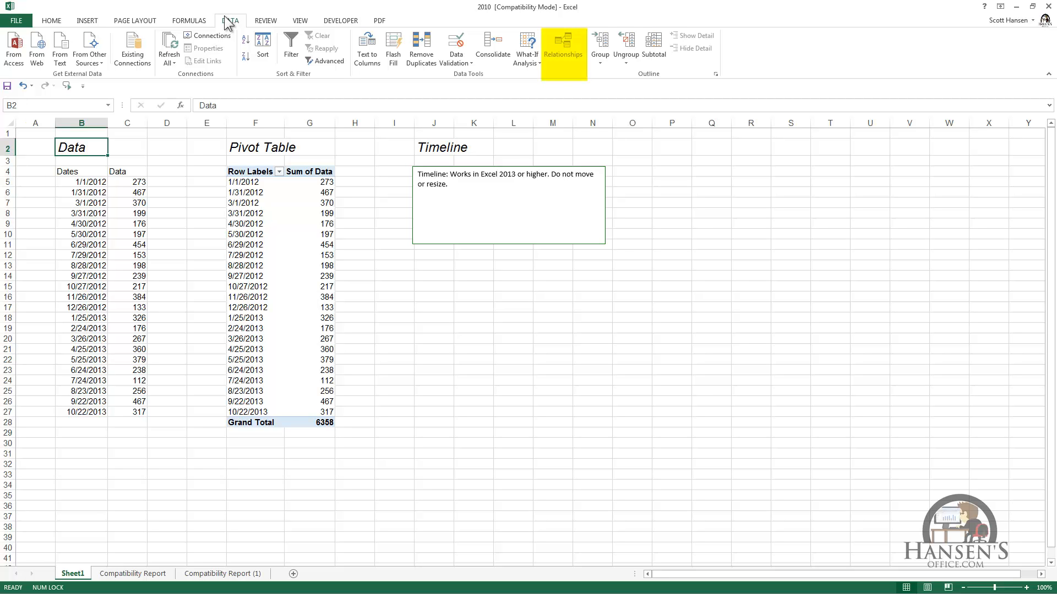
left_click(86, 22)
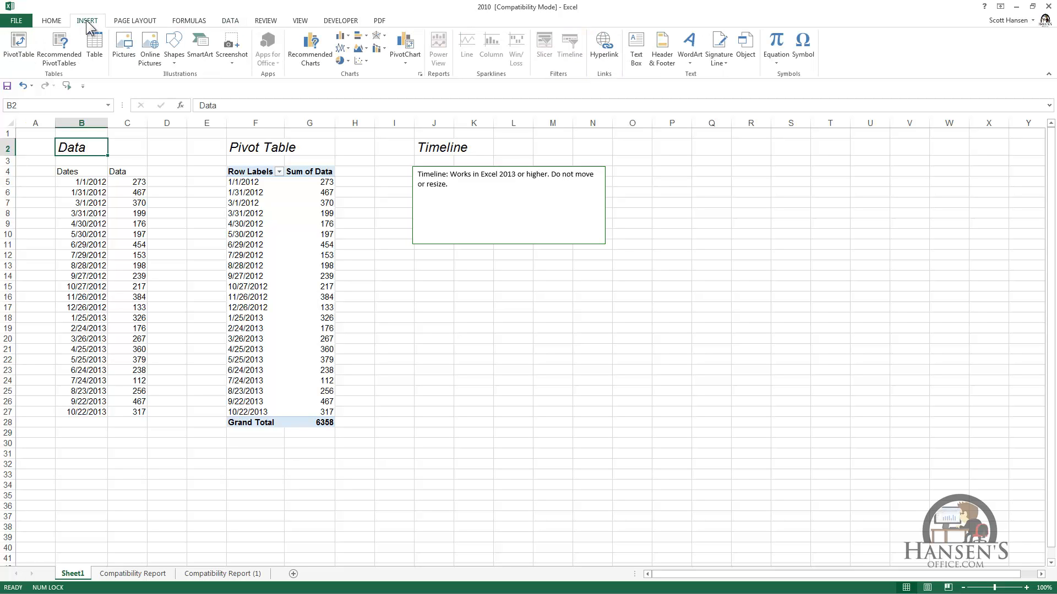